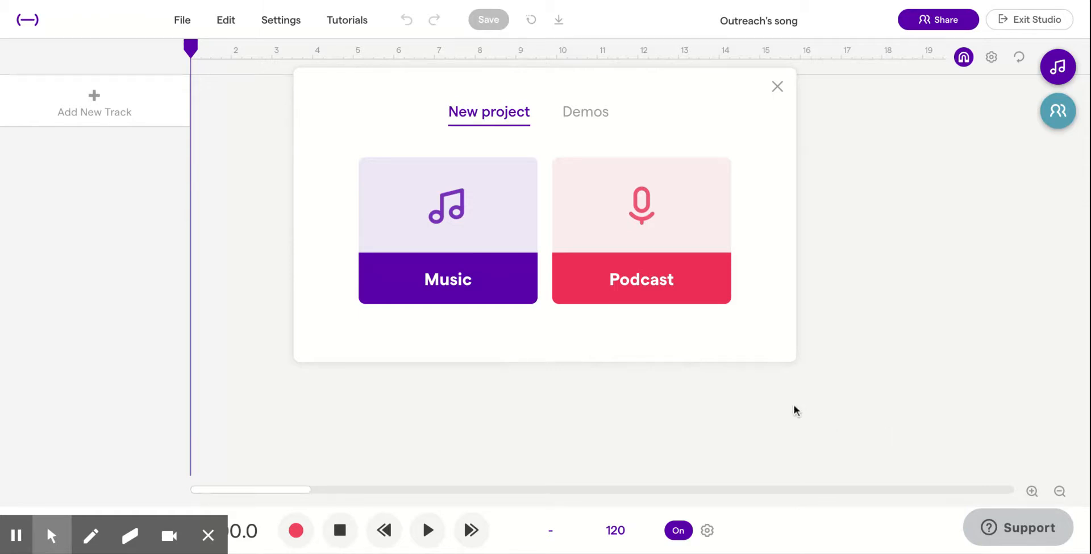
Step: Create a new music project and add a Drum & beats track
{"action": "left_click", "coordinate": [464, 218]}
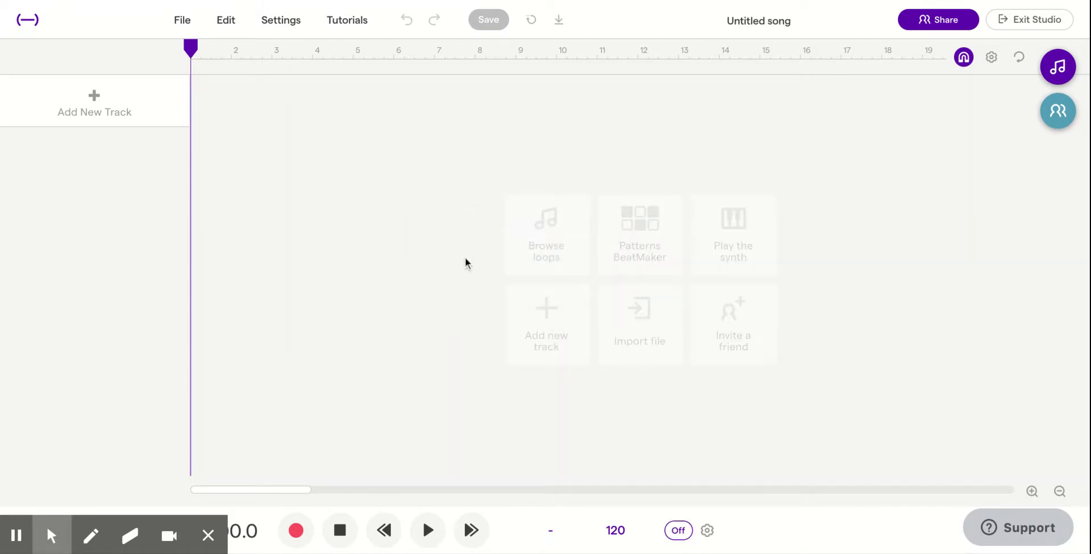
{"action": "left_click", "coordinate": [542, 332]}
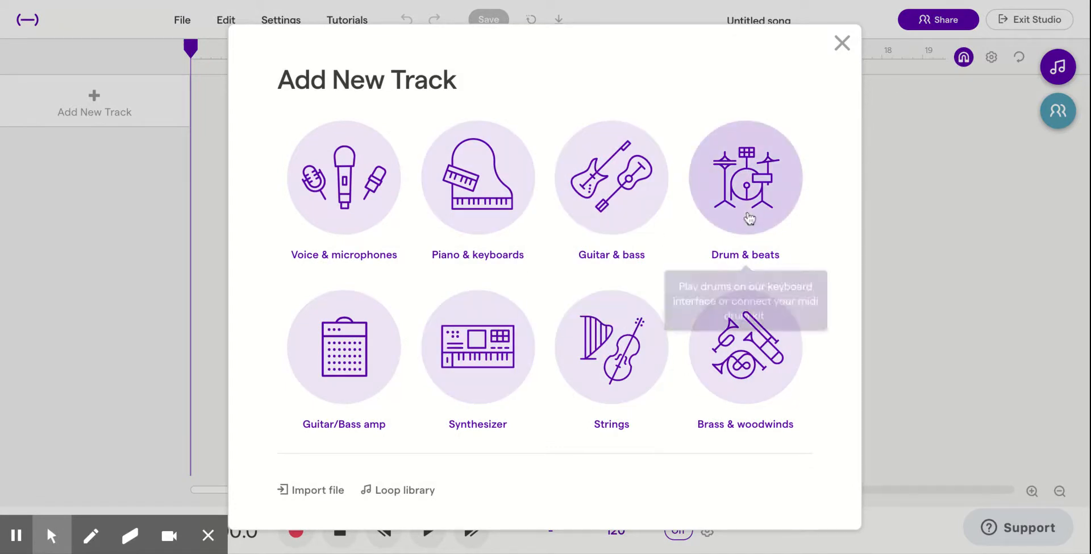
{"action": "left_click", "coordinate": [756, 164]}
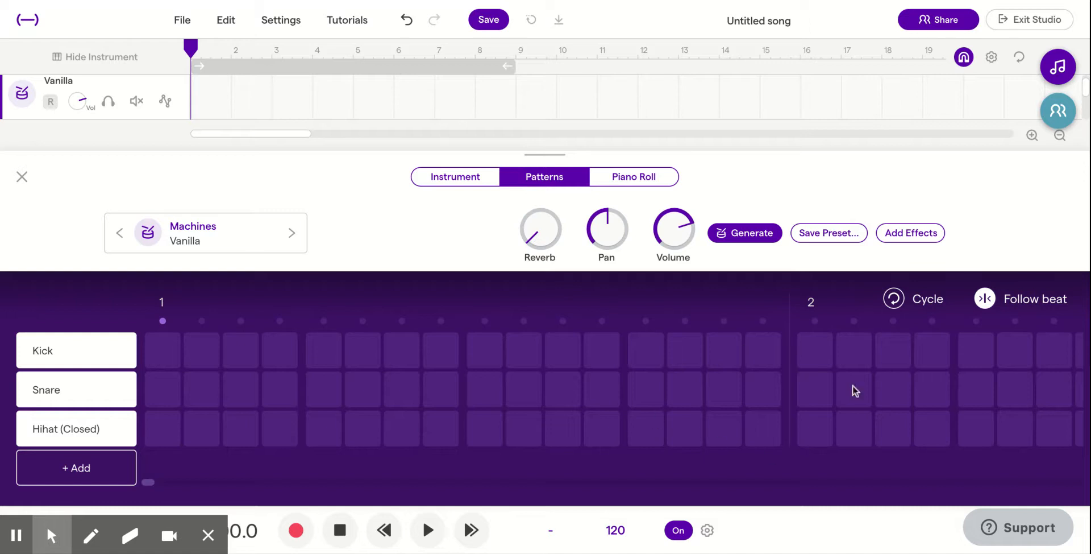
Step: Add Hihat (Open) and Crash rows to the drum track's pattern grid
{"action": "left_click", "coordinate": [89, 473]}
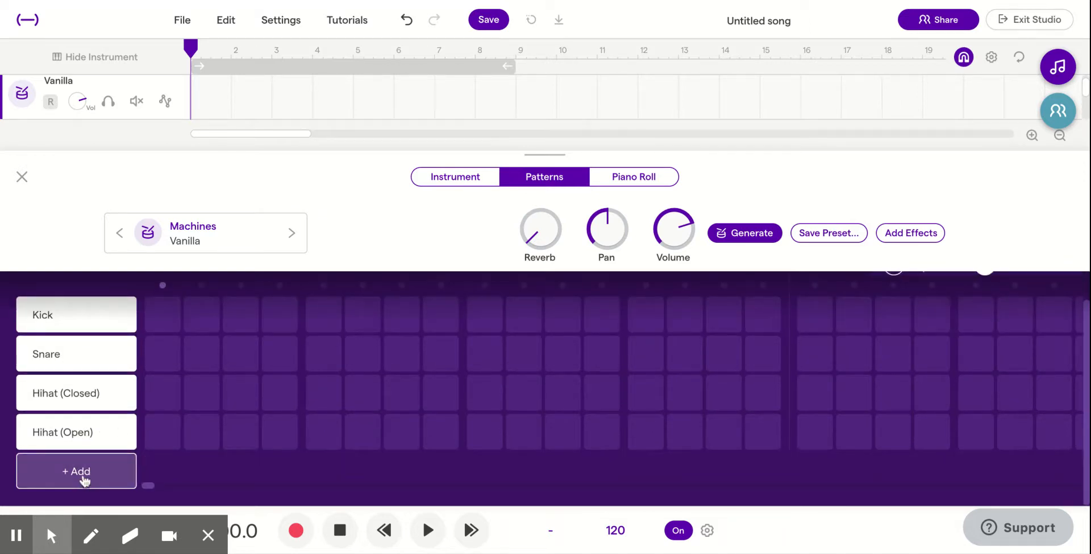
{"action": "left_click", "coordinate": [85, 479]}
{"action": "scroll", "coordinate": [83, 468], "scroll_direction": "up", "scroll_amount": 1}
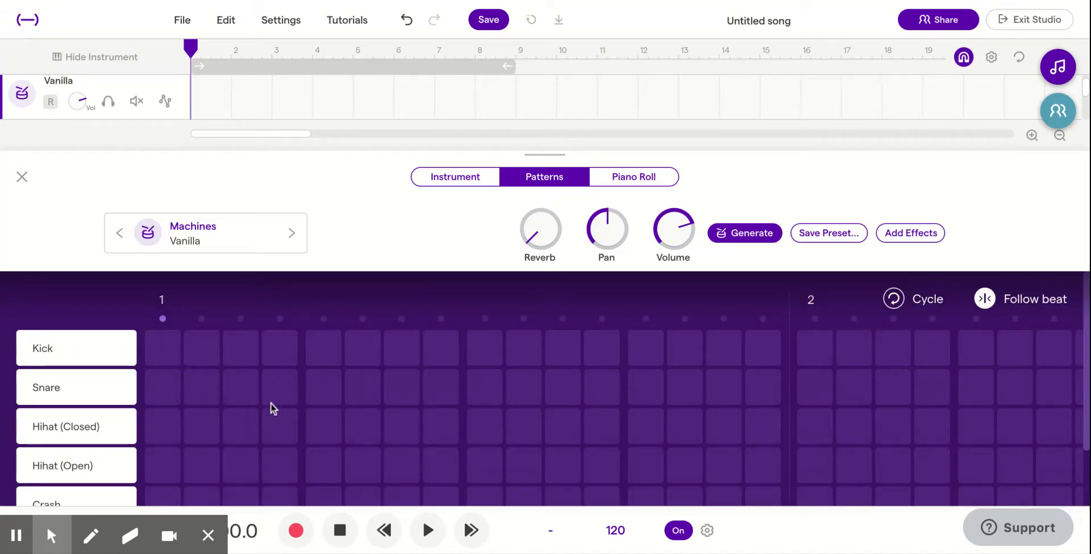
{"action": "scroll", "coordinate": [304, 394], "scroll_direction": "down", "scroll_amount": 1}
{"action": "scroll", "coordinate": [305, 394], "scroll_direction": "up", "scroll_amount": 1}
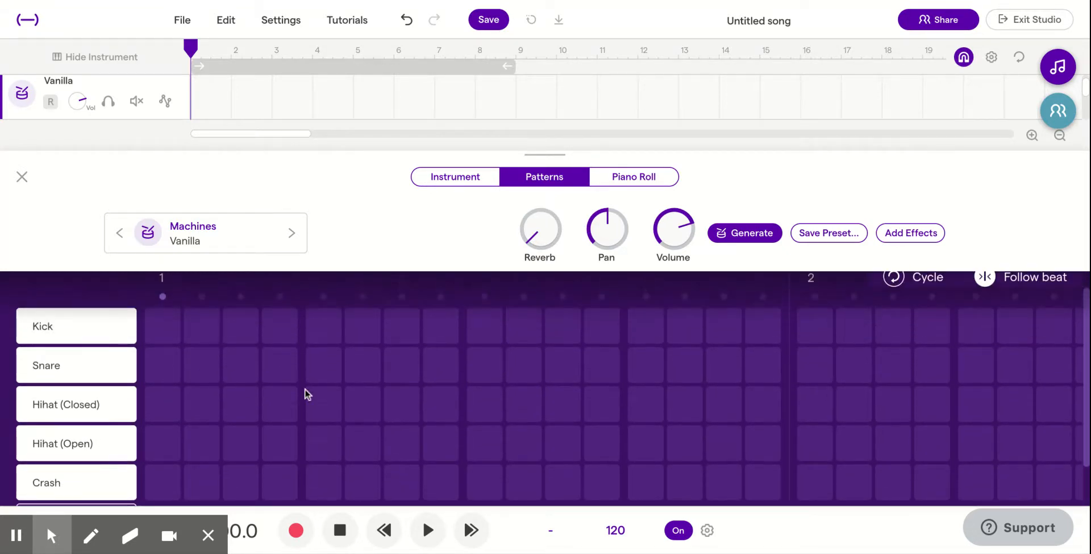
{"action": "scroll", "coordinate": [305, 393], "scroll_direction": "up", "scroll_amount": 1}
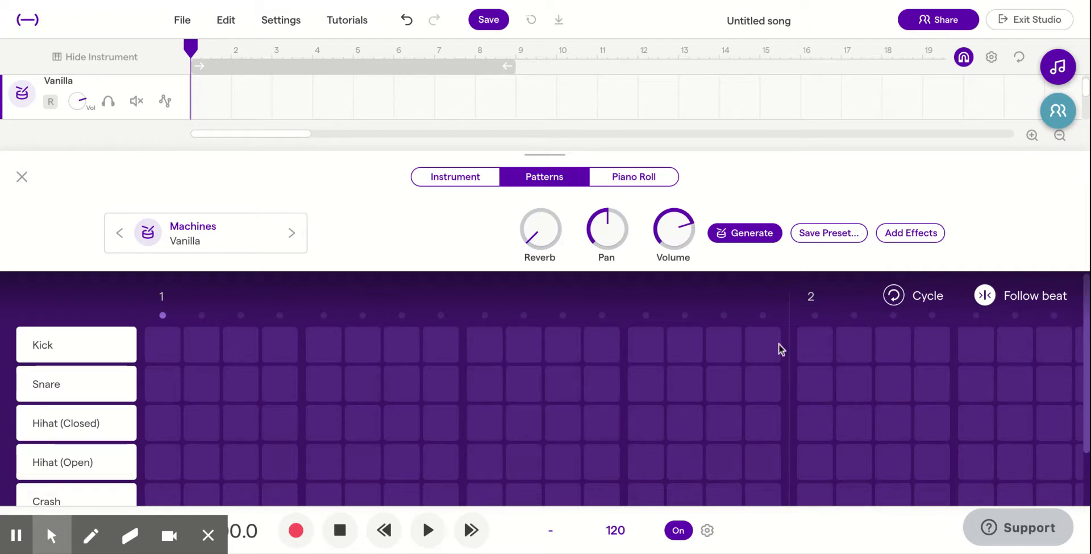
Step: Place kick hits on steps 1, 5, 9 and 13 of bar 1 and remove those on 5, 9 and 13
{"action": "left_click", "coordinate": [165, 345]}
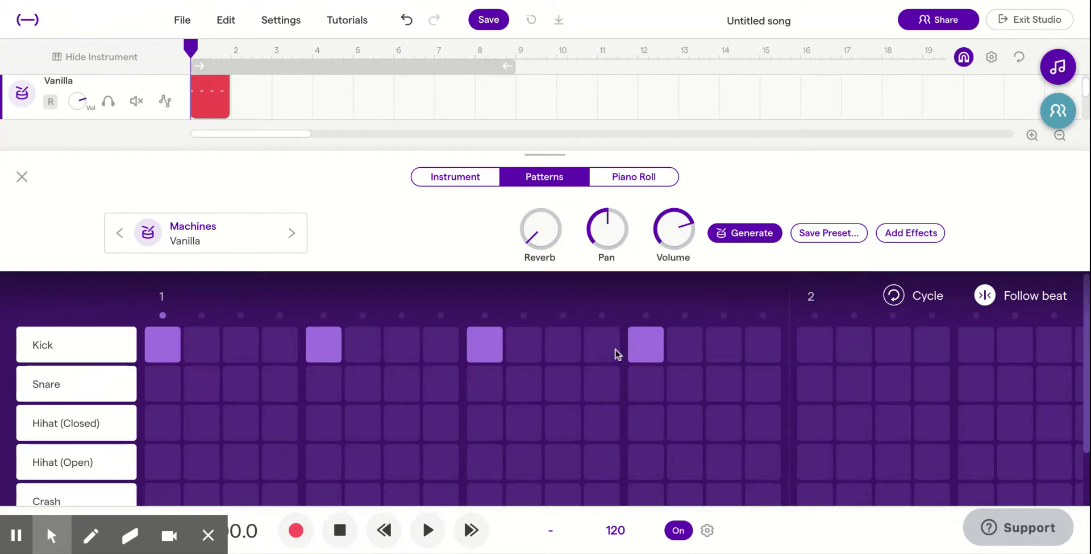
{"action": "left_click", "coordinate": [658, 353]}
{"action": "left_click", "coordinate": [479, 346]}
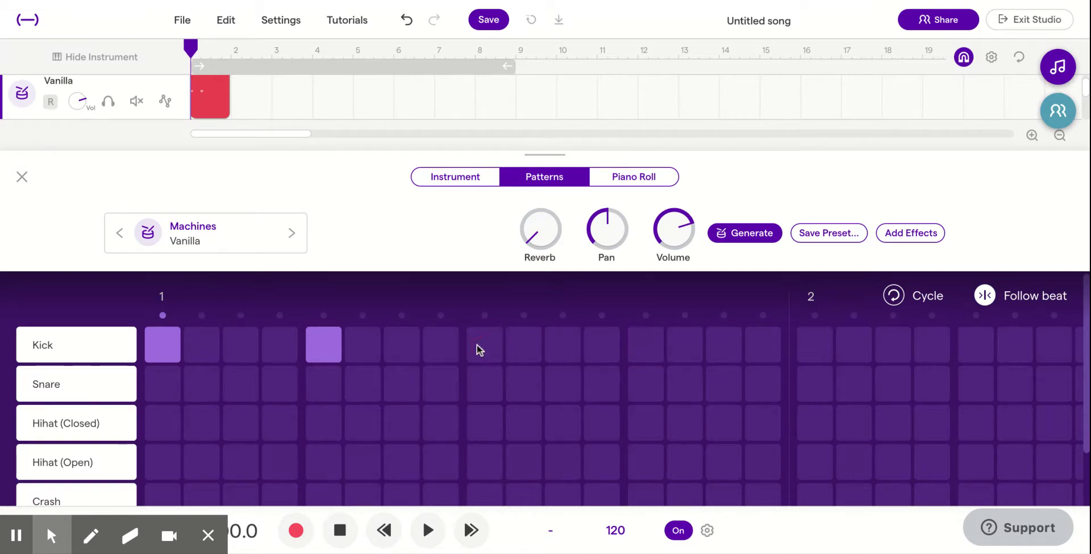
{"action": "left_click", "coordinate": [335, 344]}
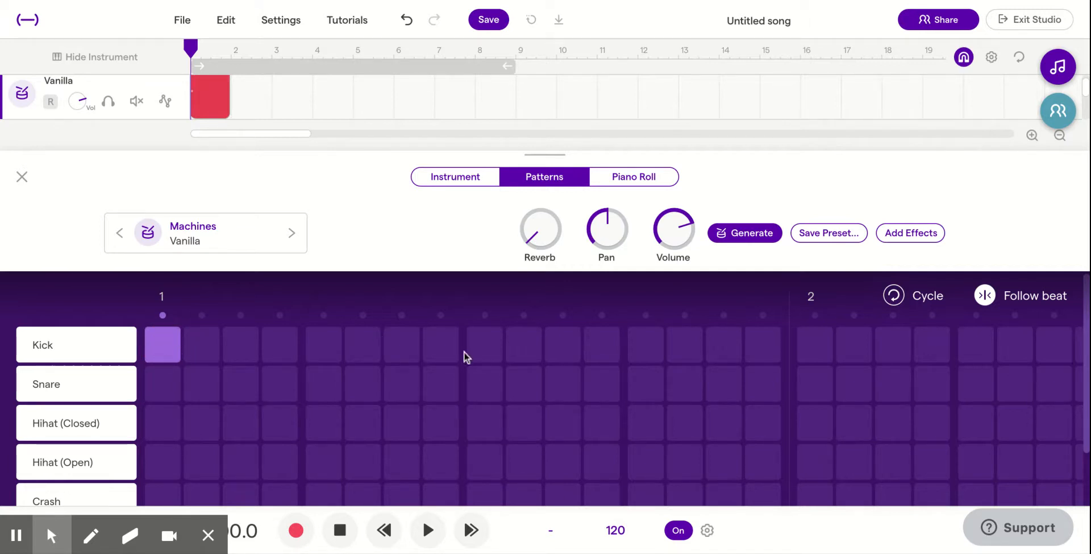
Step: Try a snare hit on step 5 of bar 1, remove it, and place the snare on step 9 instead
{"action": "left_click", "coordinate": [323, 386]}
{"action": "left_click", "coordinate": [323, 387]}
{"action": "left_click", "coordinate": [490, 390]}
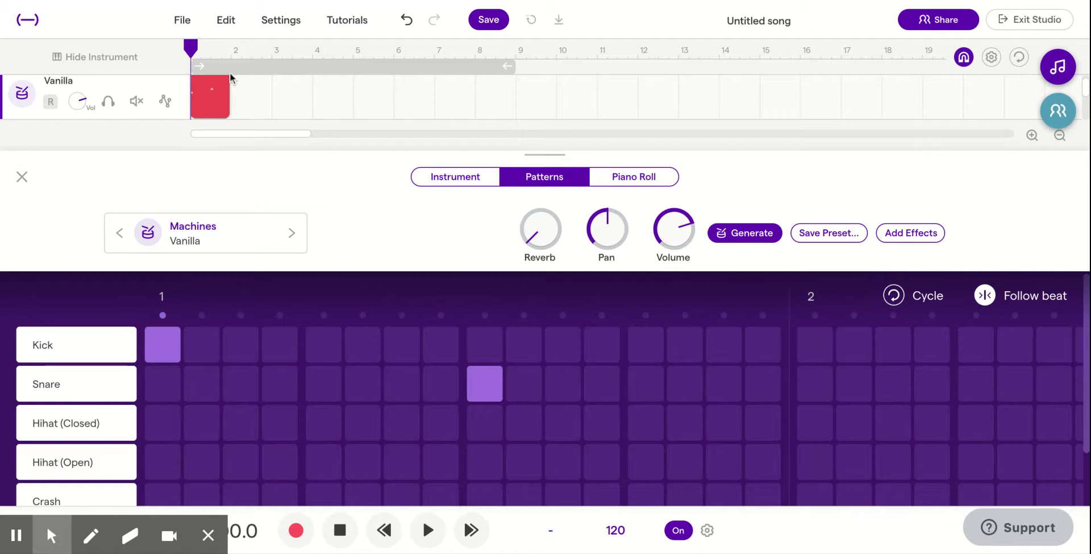
Step: Play back the kick and snare pattern and return the playhead to the start
{"action": "key", "text": "space"}
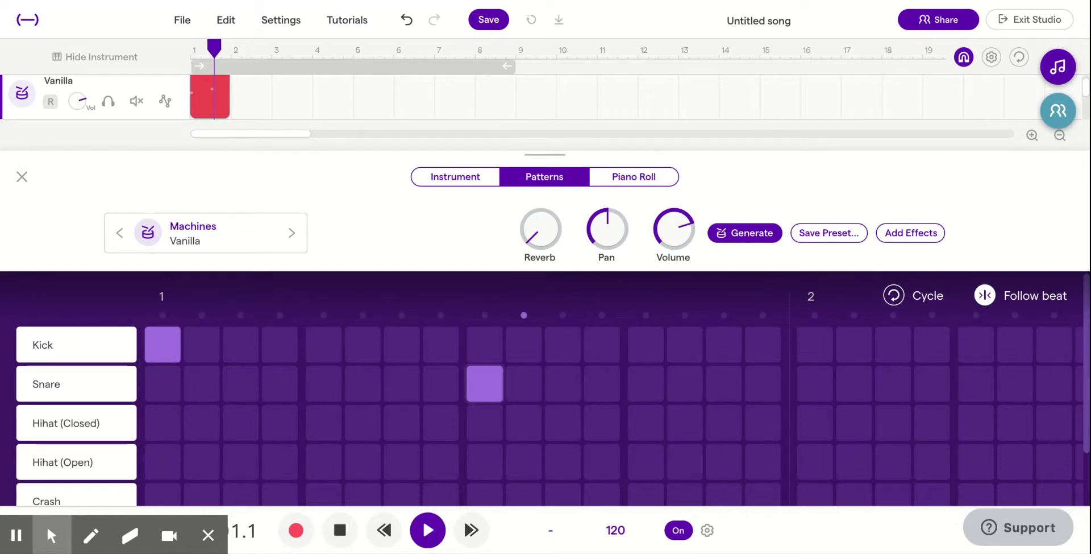
{"action": "key", "text": "space"}
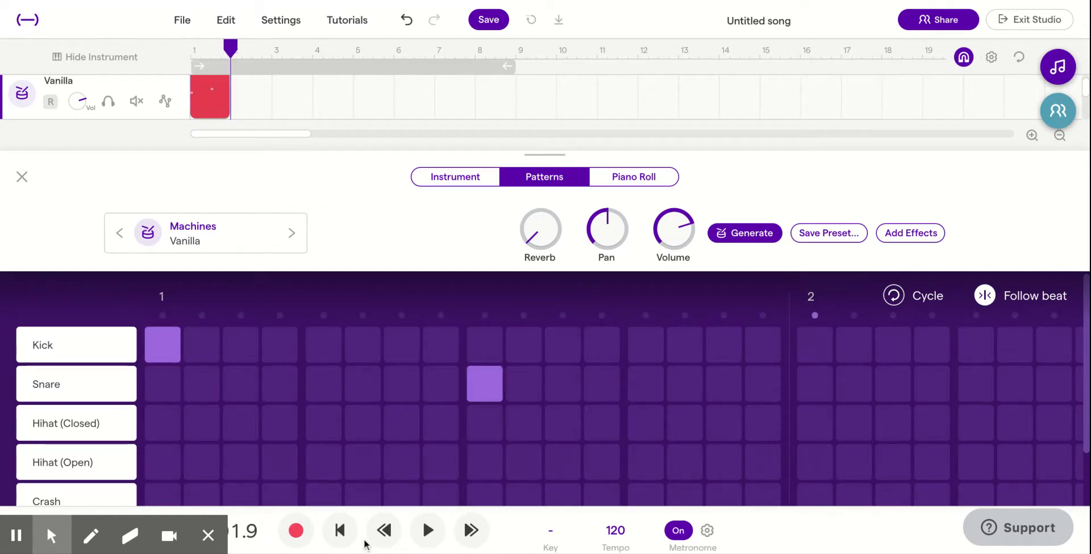
{"action": "left_click", "coordinate": [345, 537]}
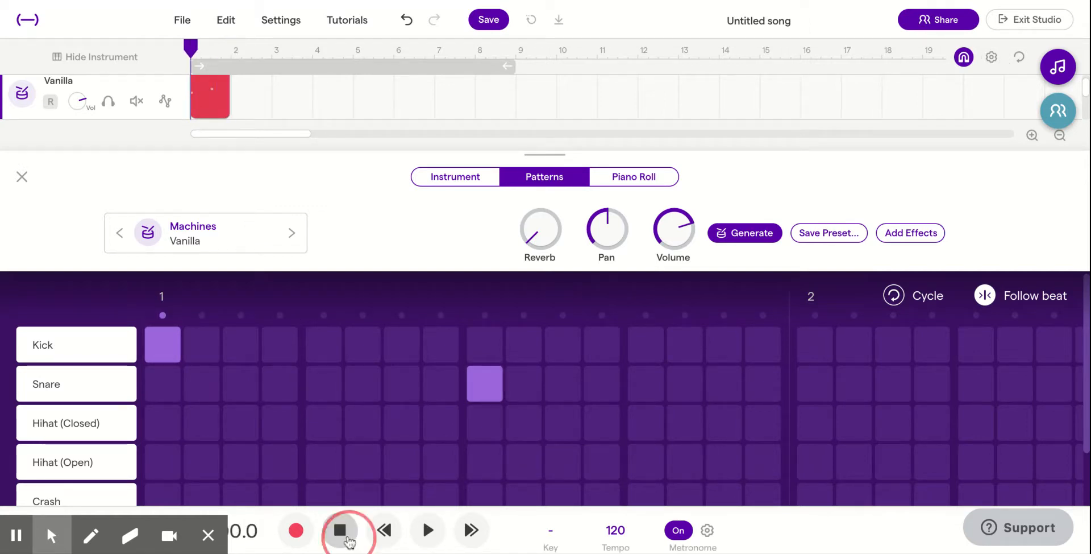
Step: Add closed hihat hits on steps 1, 3, 4, 7, 8 and 10 through 15 of bar 1
{"action": "left_click", "coordinate": [165, 425]}
{"action": "left_click", "coordinate": [278, 424]}
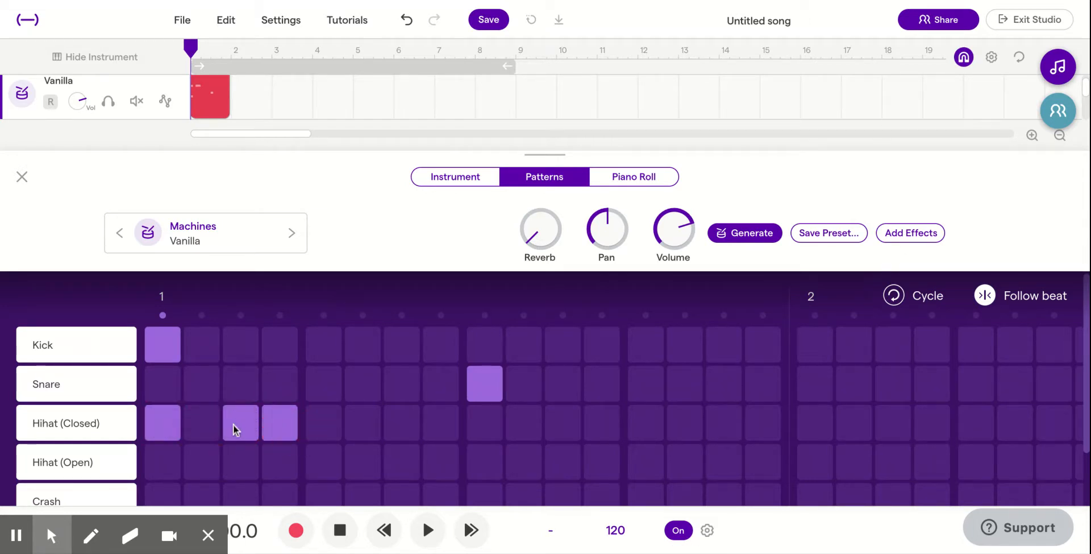
{"action": "left_click", "coordinate": [449, 425]}
{"action": "left_click", "coordinate": [405, 425]}
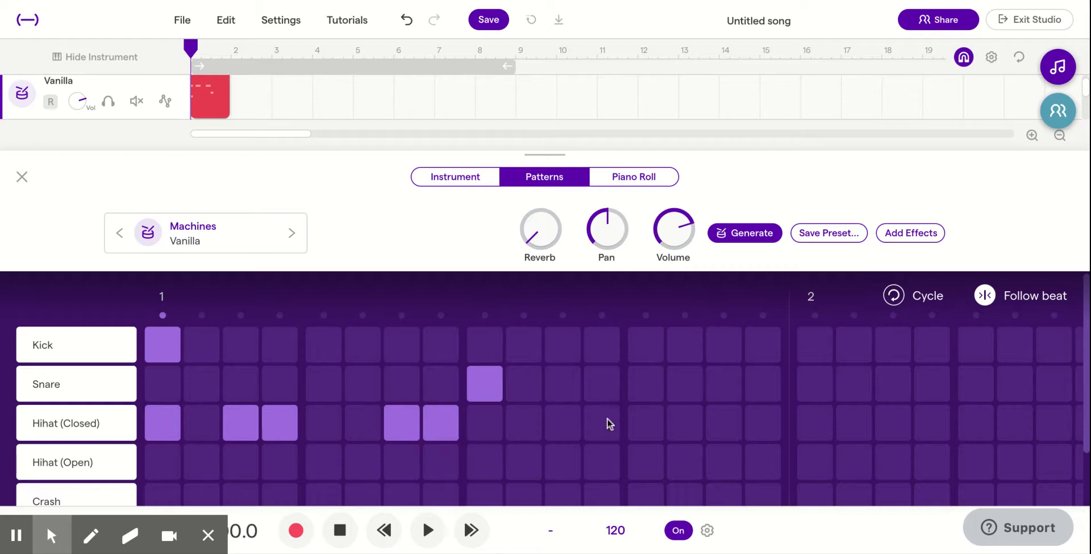
{"action": "left_click_drag", "start_coordinate": [606, 418], "coordinate": [532, 417]}
{"action": "left_click_drag", "start_coordinate": [724, 426], "coordinate": [647, 424]}
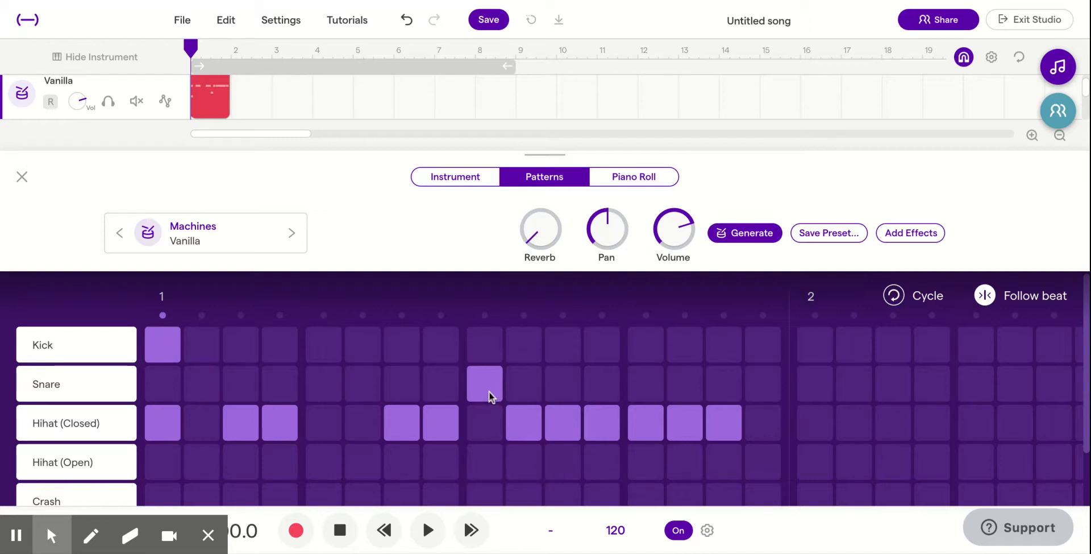
Step: Add kick hits on steps 7, 8, 15 and 16 and snare hits on steps 13 and 15 of bar 1
{"action": "left_click", "coordinate": [402, 343]}
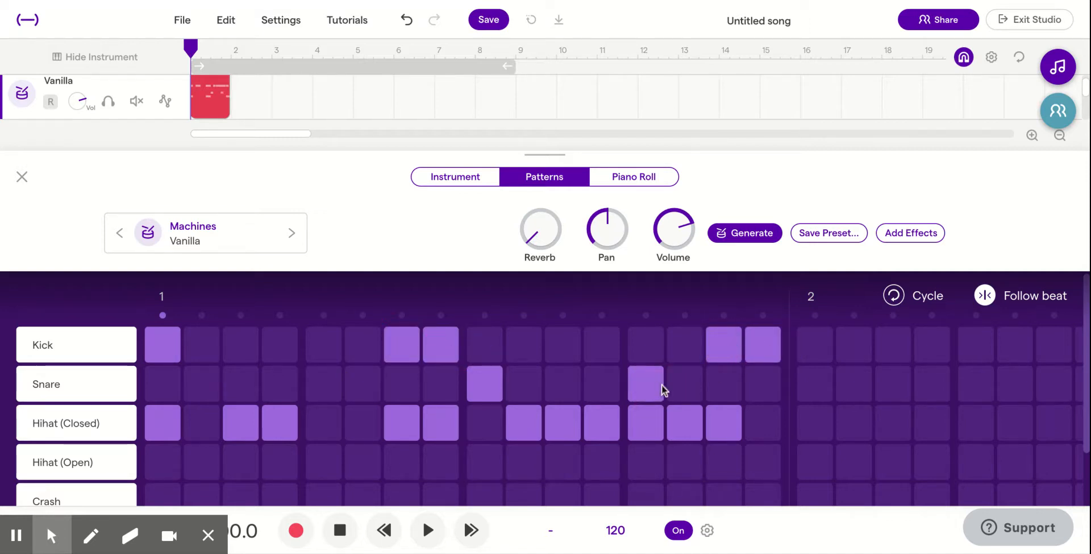
{"action": "left_click", "coordinate": [725, 386]}
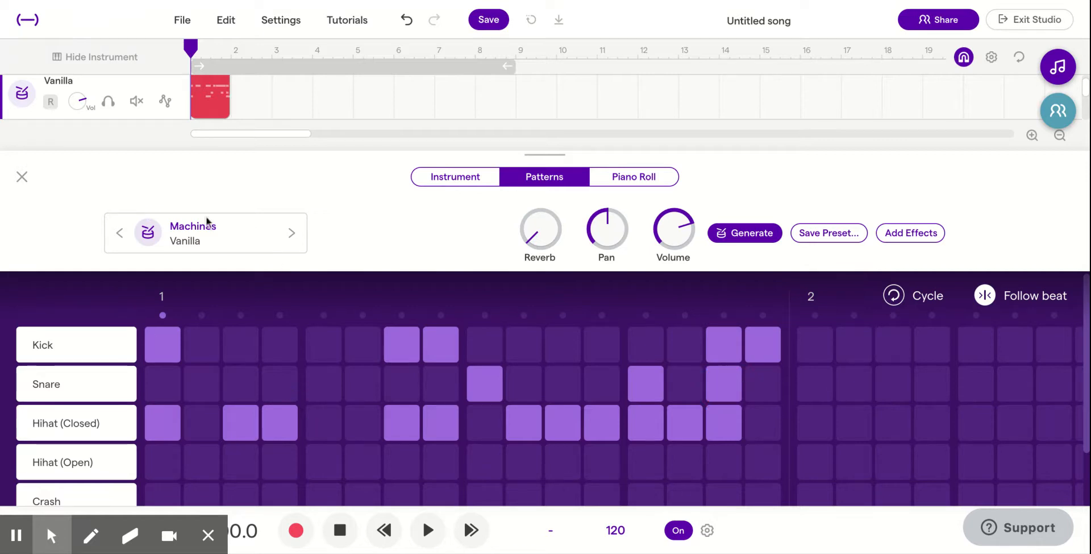
Step: Close the pattern editor, play the drum region on the timeline, and return the playhead to the start
{"action": "left_click", "coordinate": [21, 177]}
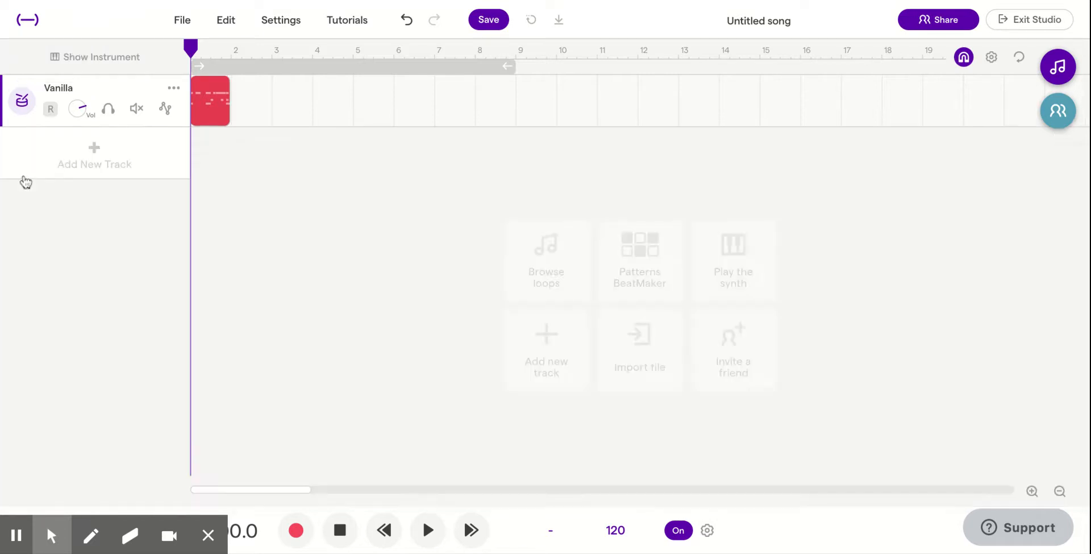
{"action": "key", "text": "space"}
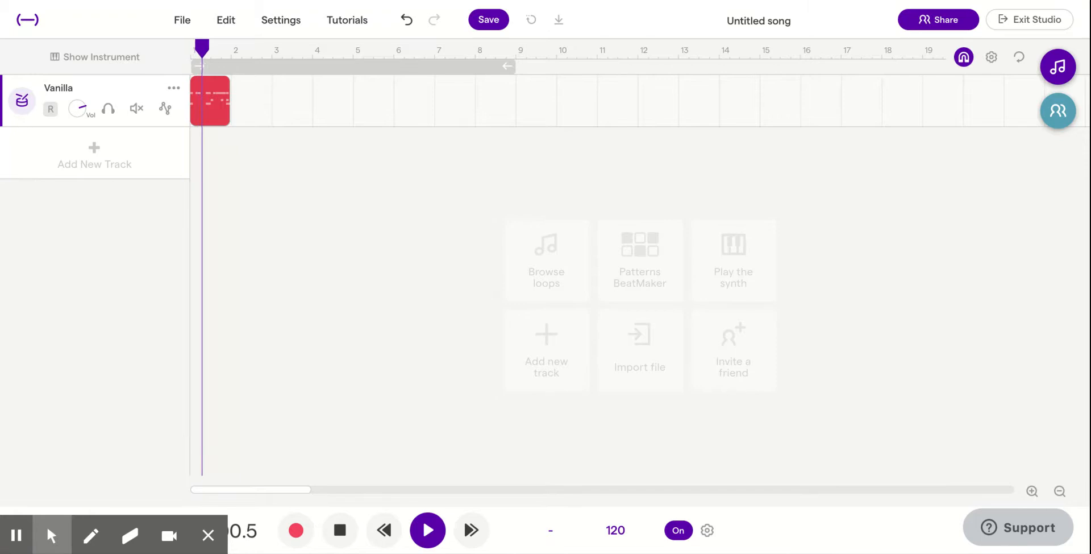
{"action": "key", "text": "space"}
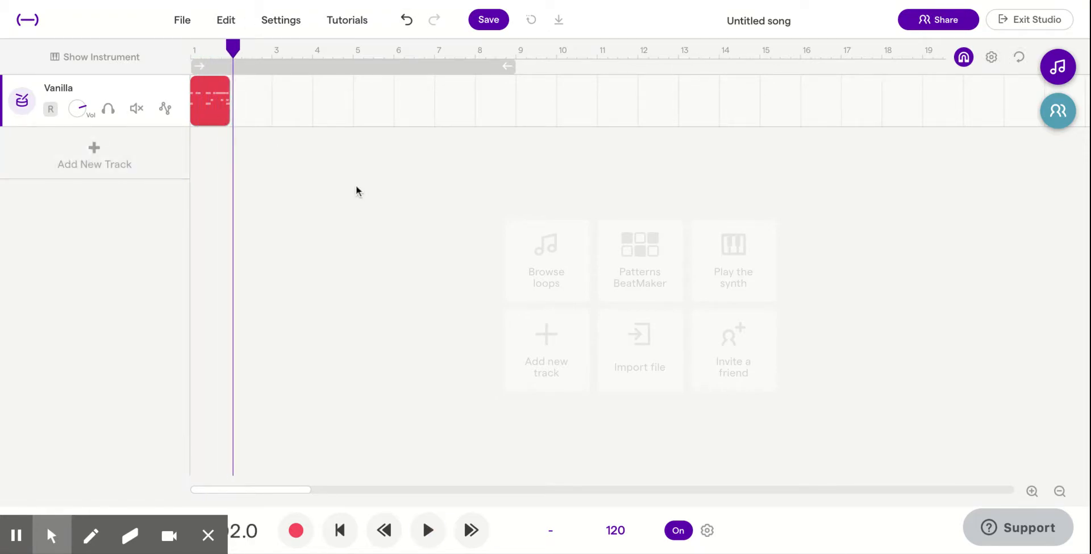
{"action": "left_click", "coordinate": [192, 49]}
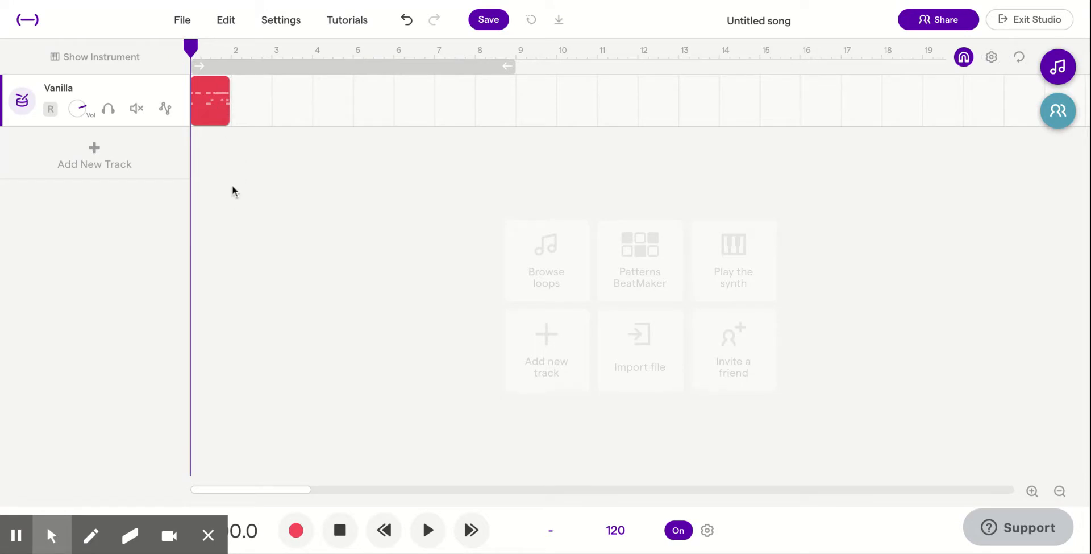
Step: Reopen the Vanilla track's pattern grid and clear every closed hihat hit in bar 1
{"action": "mouse_move", "coordinate": [225, 92]}
{"action": "left_click_drag", "start_coordinate": [220, 85], "coordinate": [46, 103]}
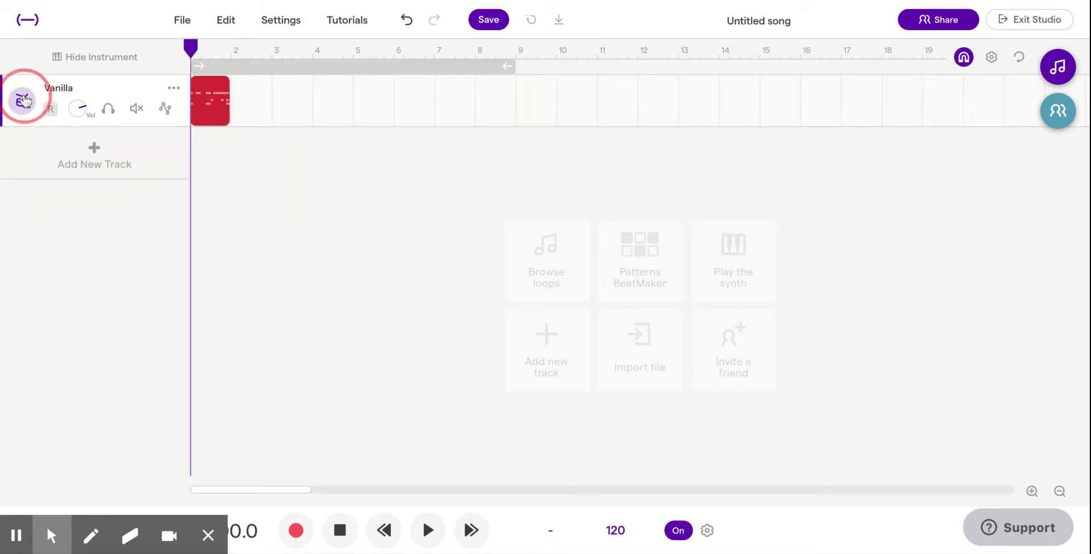
{"action": "left_click", "coordinate": [24, 101]}
{"action": "left_click", "coordinate": [528, 179]}
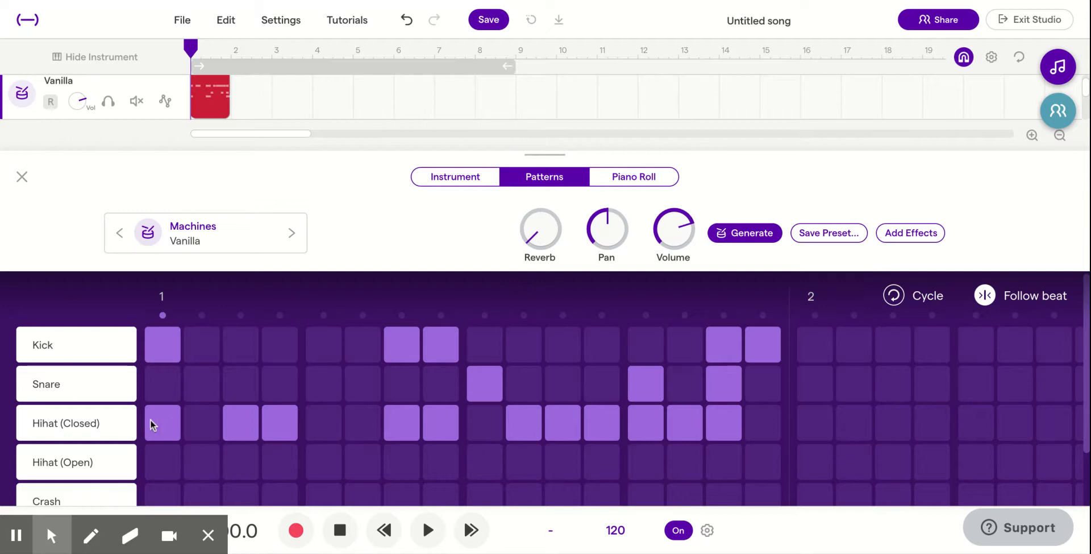
{"action": "left_click", "coordinate": [242, 429]}
{"action": "left_click", "coordinate": [279, 428]}
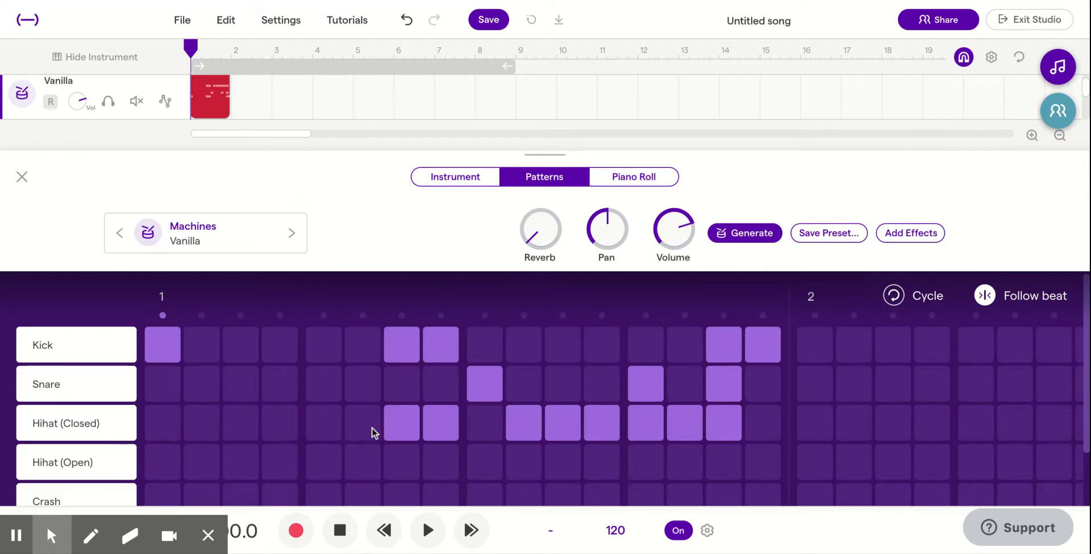
{"action": "left_click", "coordinate": [404, 428]}
{"action": "left_click", "coordinate": [441, 426]}
{"action": "left_click", "coordinate": [524, 426]}
{"action": "left_click", "coordinate": [563, 424]}
{"action": "left_click", "coordinate": [602, 424]}
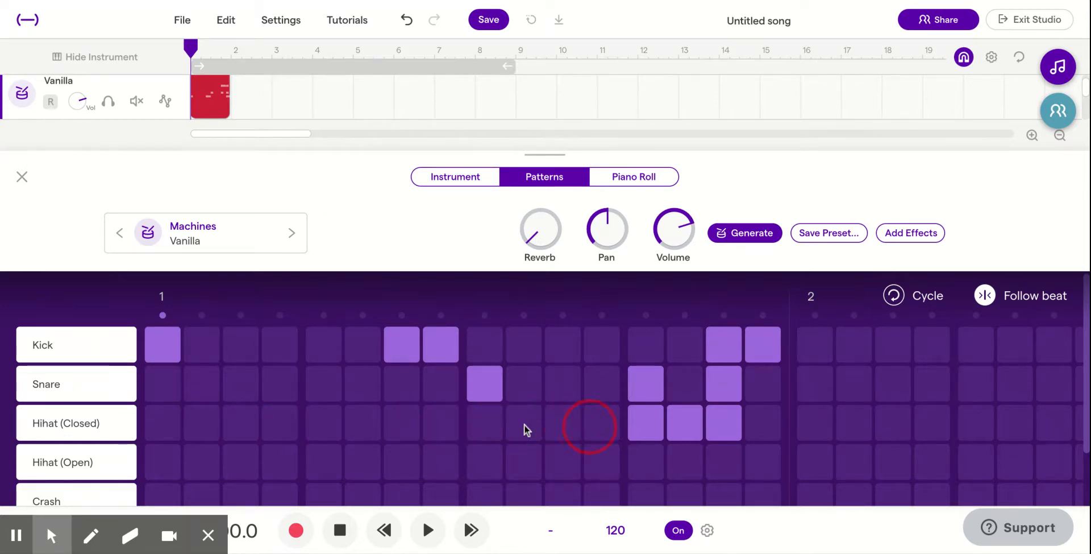
{"action": "left_click", "coordinate": [675, 421]}
{"action": "left_click", "coordinate": [724, 416]}
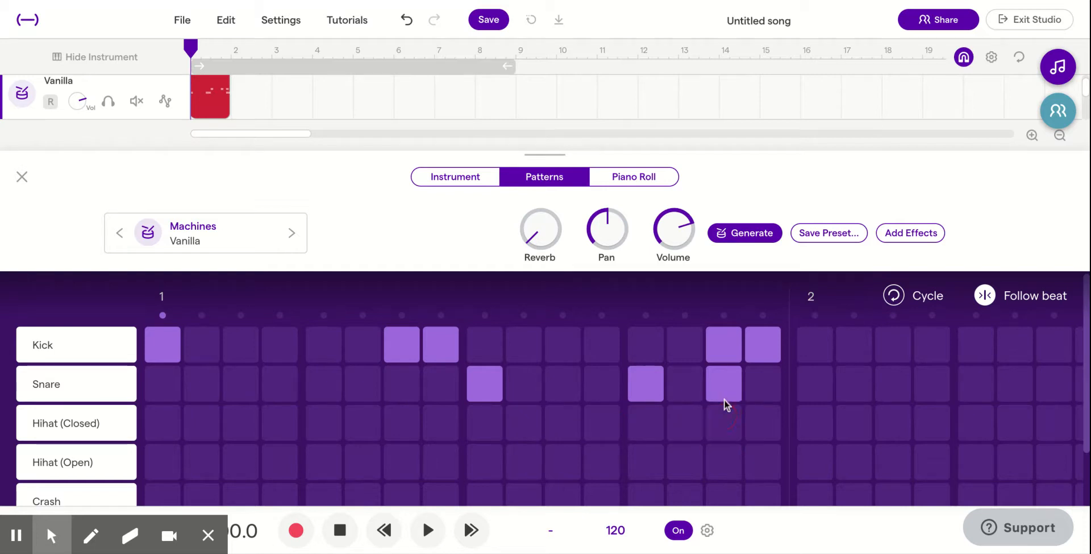
Step: Clear the added kick and snare hits in bar 1, keeping only the kick on step 1 and the snare on step 9
{"action": "left_click", "coordinate": [723, 347]}
{"action": "left_click", "coordinate": [763, 350]}
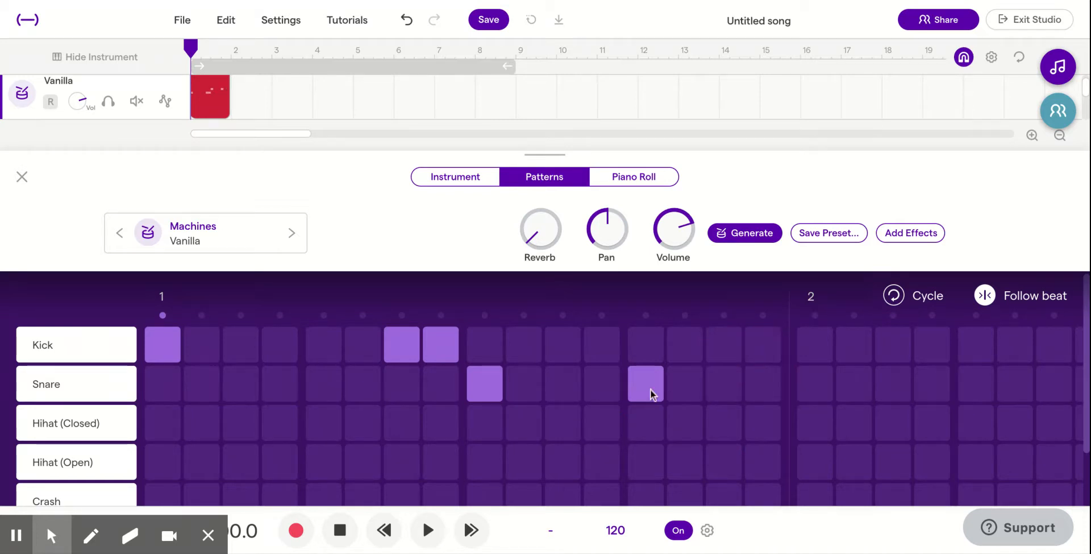
{"action": "left_click", "coordinate": [426, 341]}
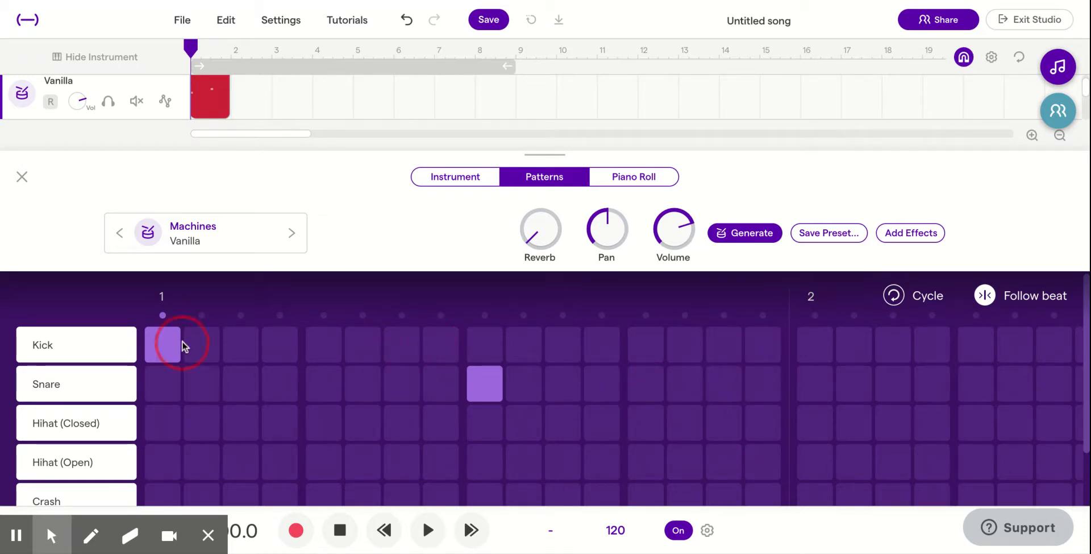
{"action": "left_click", "coordinate": [164, 341]}
{"action": "left_click", "coordinate": [488, 391]}
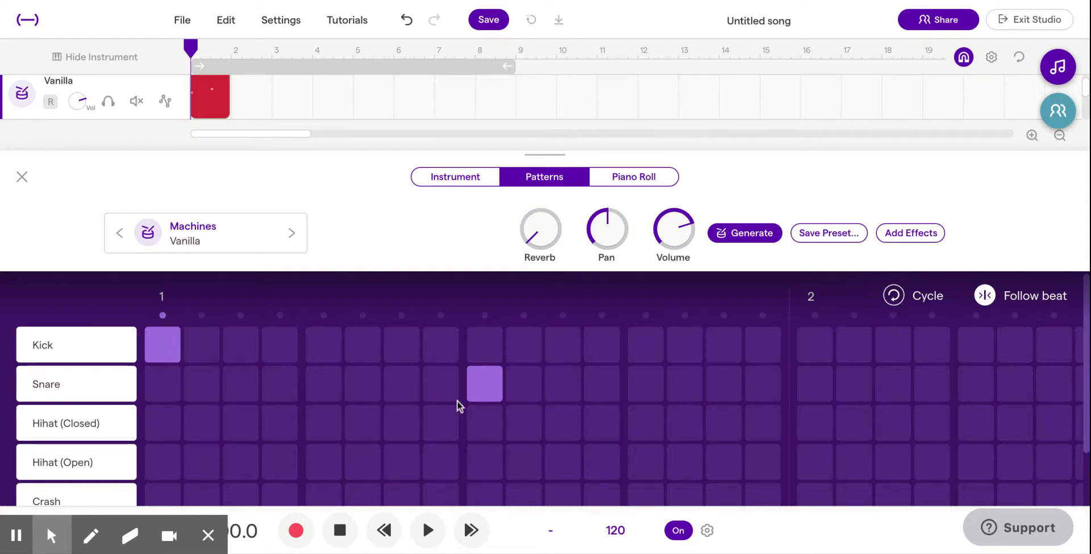
Step: Add closed hihat hits on steps 1, 2, 3, 6, 7, 10, 11, 12, 14 and 15 of bar 1
{"action": "left_click", "coordinate": [164, 423]}
{"action": "left_click", "coordinate": [202, 423]}
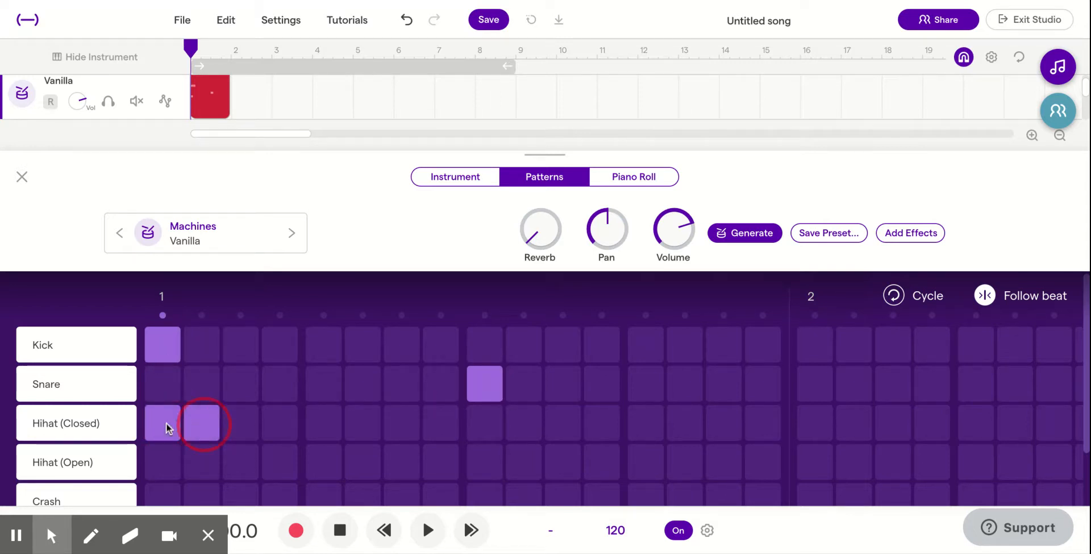
{"action": "left_click", "coordinate": [239, 423]}
{"action": "left_click", "coordinate": [602, 423]}
{"action": "left_click", "coordinate": [563, 423]}
{"action": "left_click", "coordinate": [534, 418]}
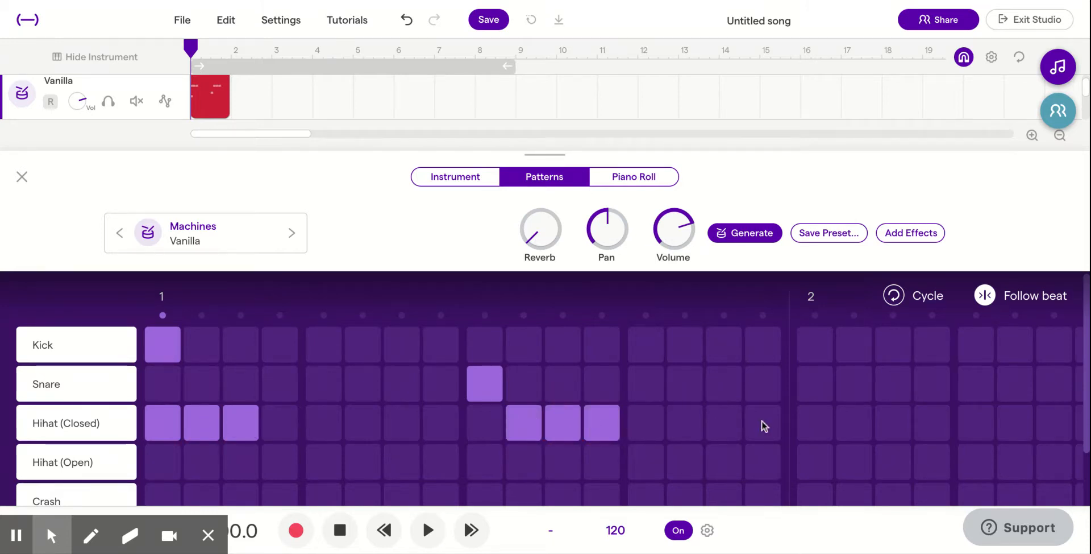
{"action": "left_click", "coordinate": [723, 423]}
{"action": "left_click", "coordinate": [691, 426]}
{"action": "left_click", "coordinate": [402, 422]}
{"action": "left_click", "coordinate": [369, 424]}
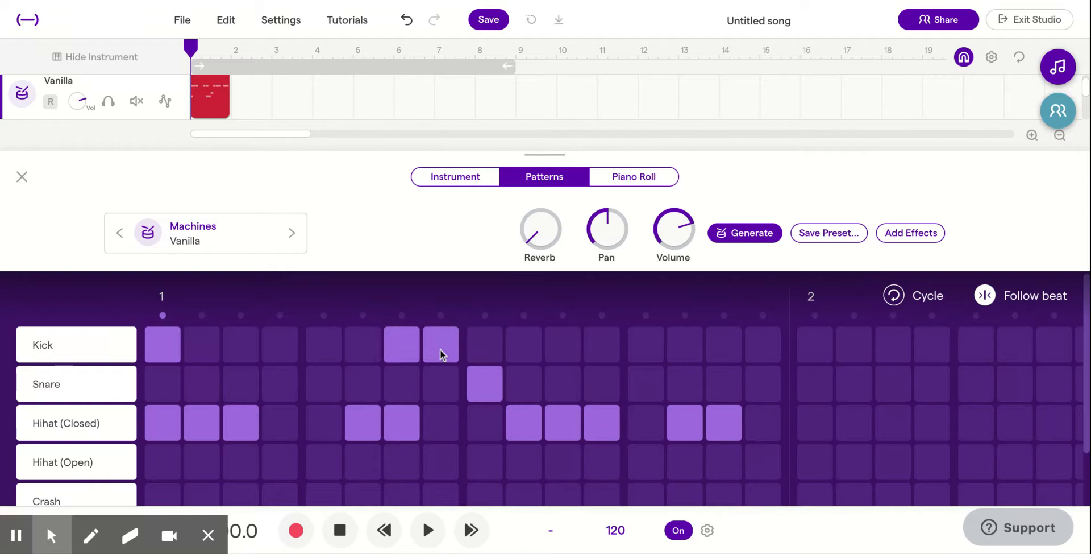
Step: Fill in bar 1 with kick hits on steps 7, 8, 15 and 16 and snare hits on steps 13 and 15
{"action": "left_click", "coordinate": [717, 341]}
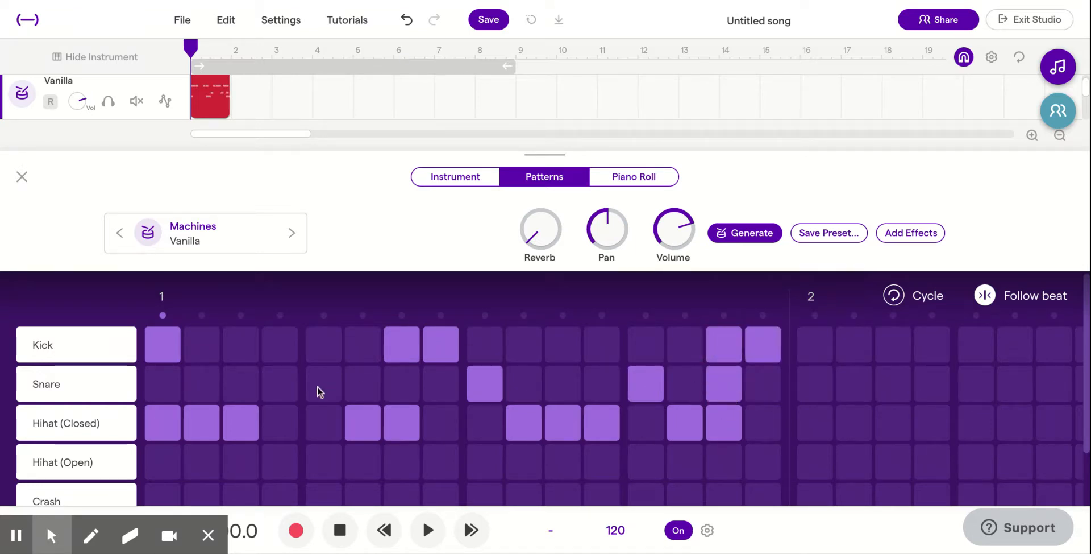
Step: Close the Vanilla track's pattern grid to return to the full timeline
{"action": "left_click", "coordinate": [21, 178]}
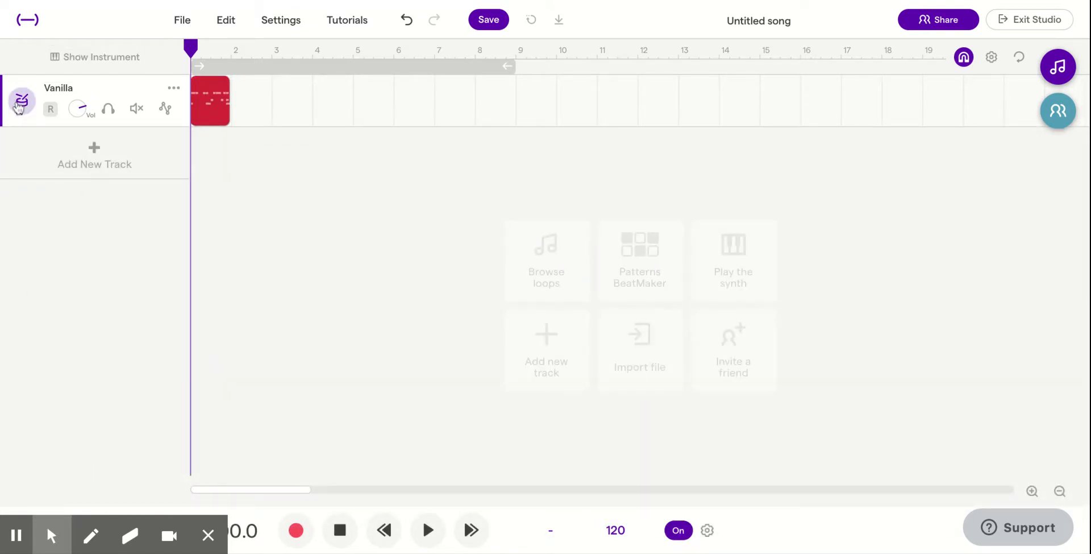
{"action": "left_click", "coordinate": [20, 105]}
{"action": "left_click", "coordinate": [527, 177]}
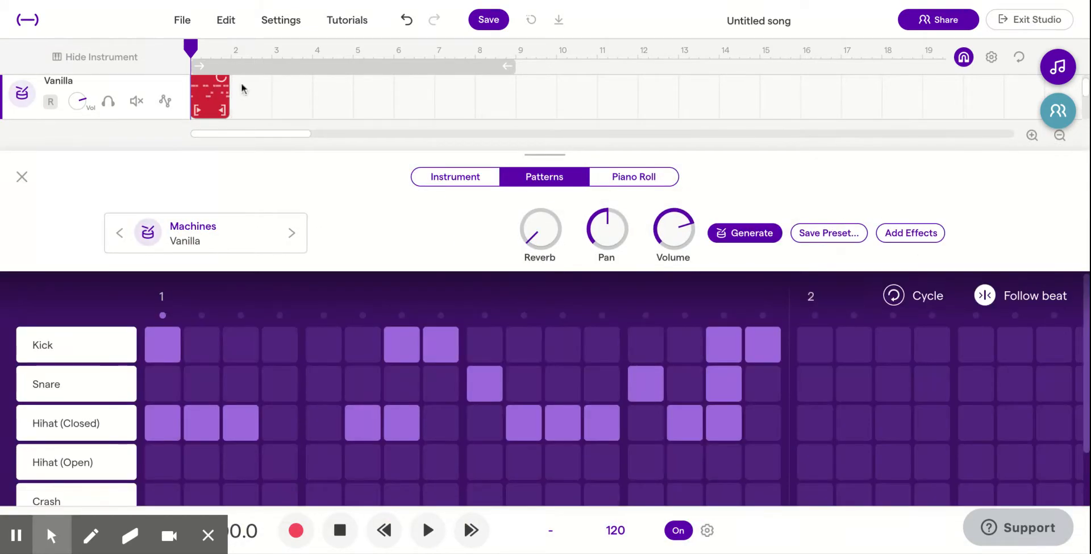
{"action": "left_click", "coordinate": [22, 179]}
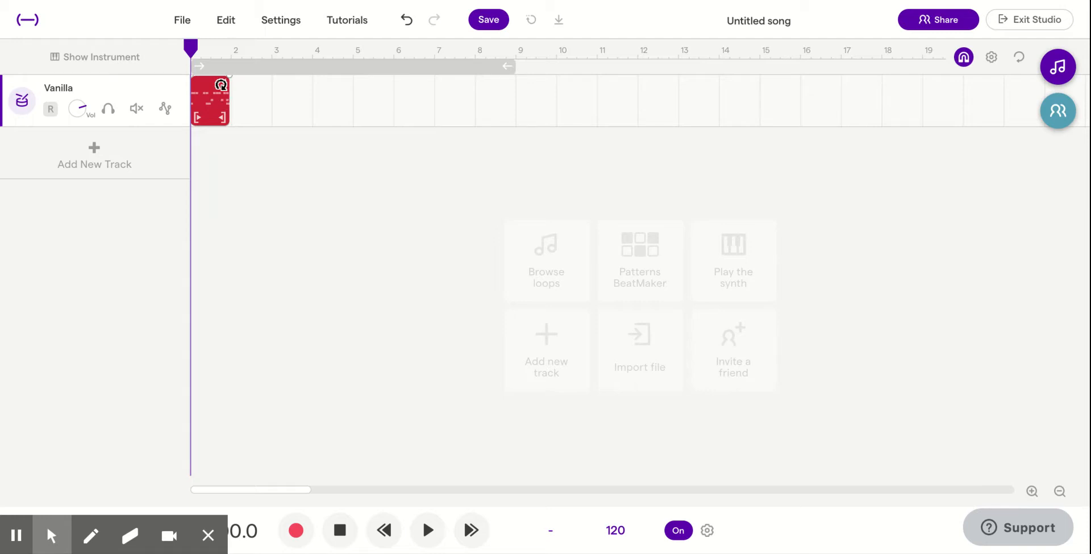
Step: Loop the Vanilla drum clip out to just past the bar 16 mark and play back its opening bars
{"action": "left_click_drag", "start_coordinate": [222, 85], "coordinate": [803, 86]}
{"action": "key", "text": "space"}
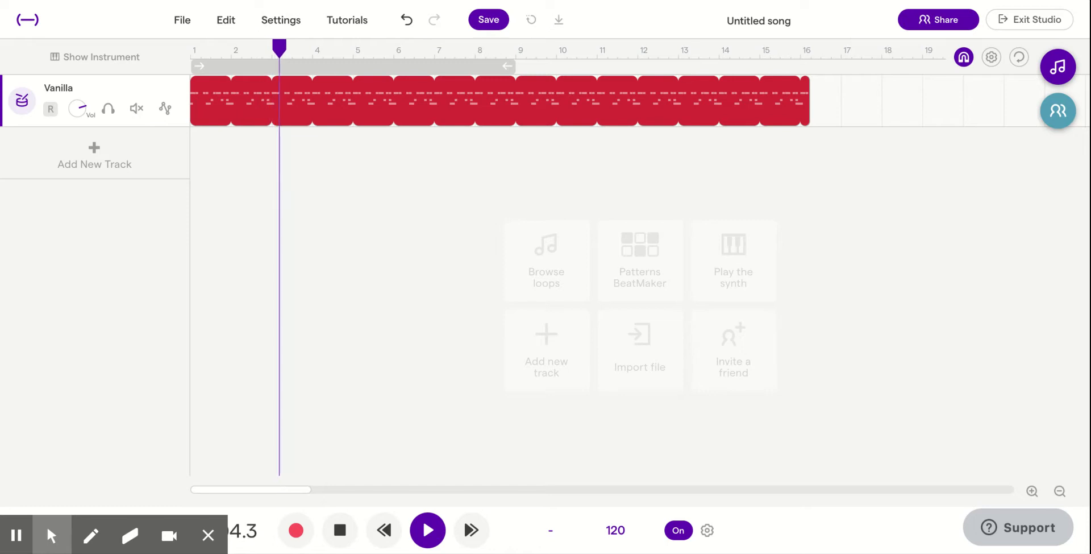
{"action": "key", "text": "space"}
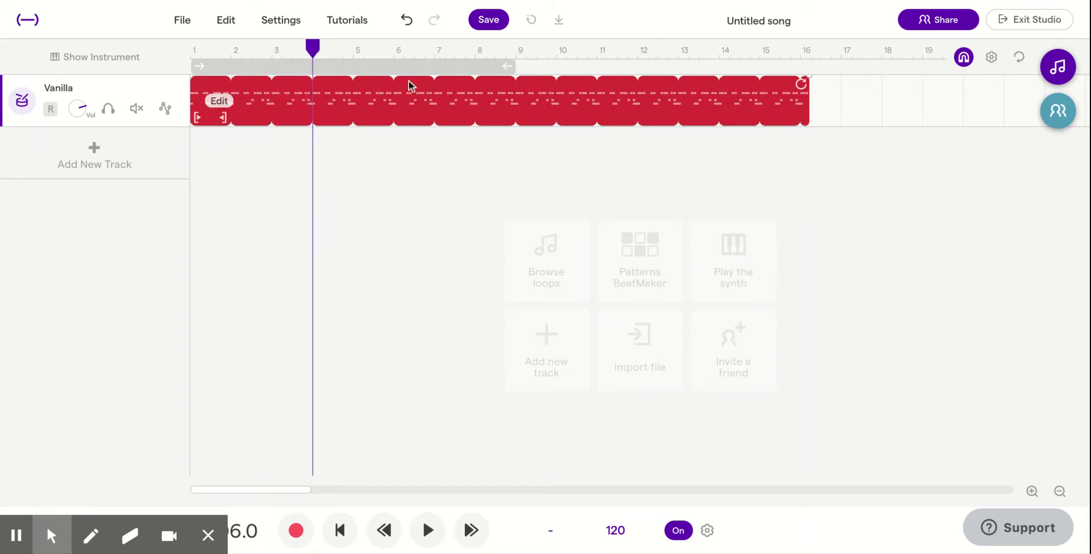
Step: Set the song's tempo to 90 BPM and play the looped beat from the start to hear it
{"action": "left_click", "coordinate": [617, 533]}
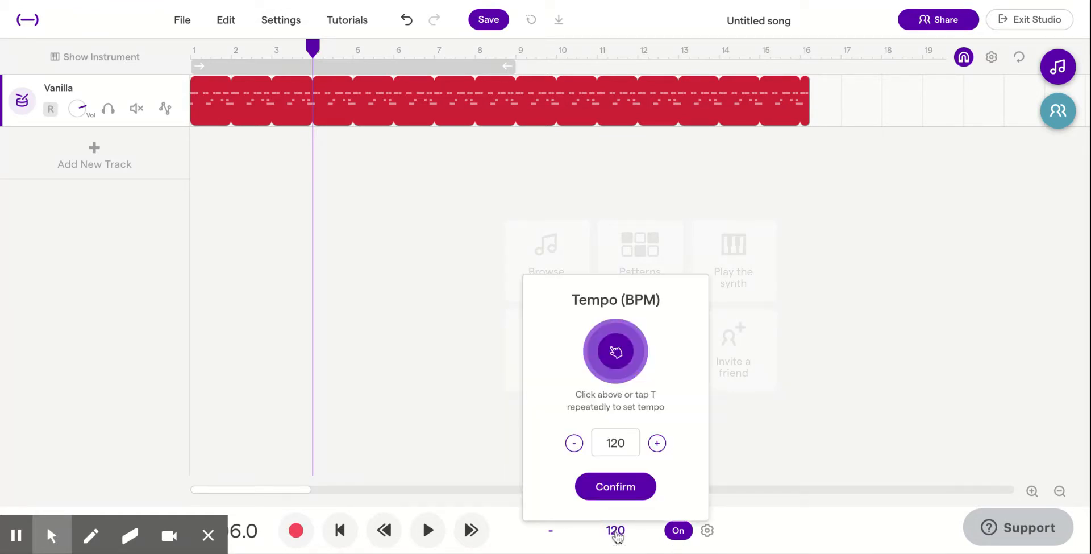
{"action": "double_click", "coordinate": [626, 445]}
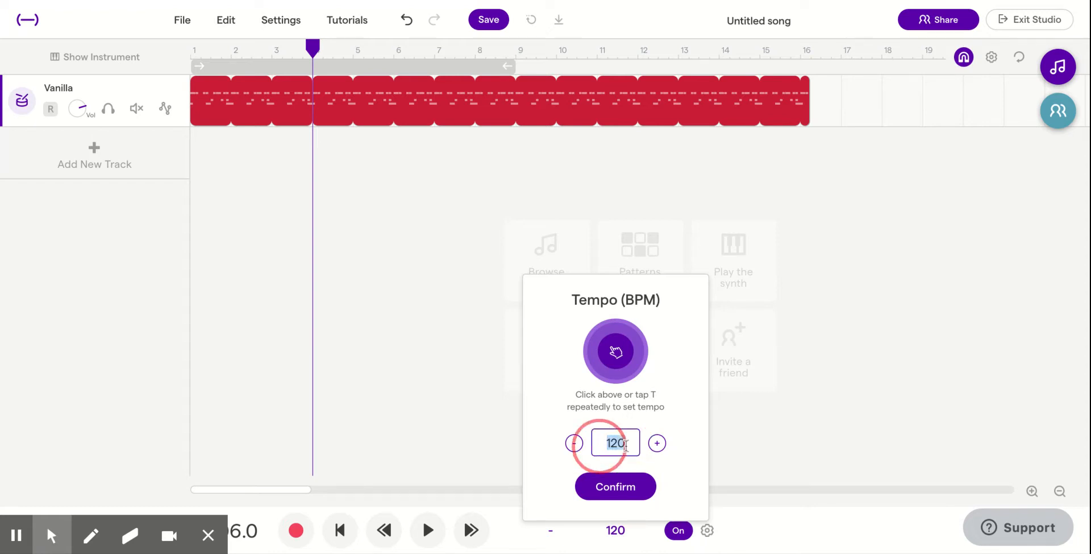
{"action": "key", "text": "BackSpace"}
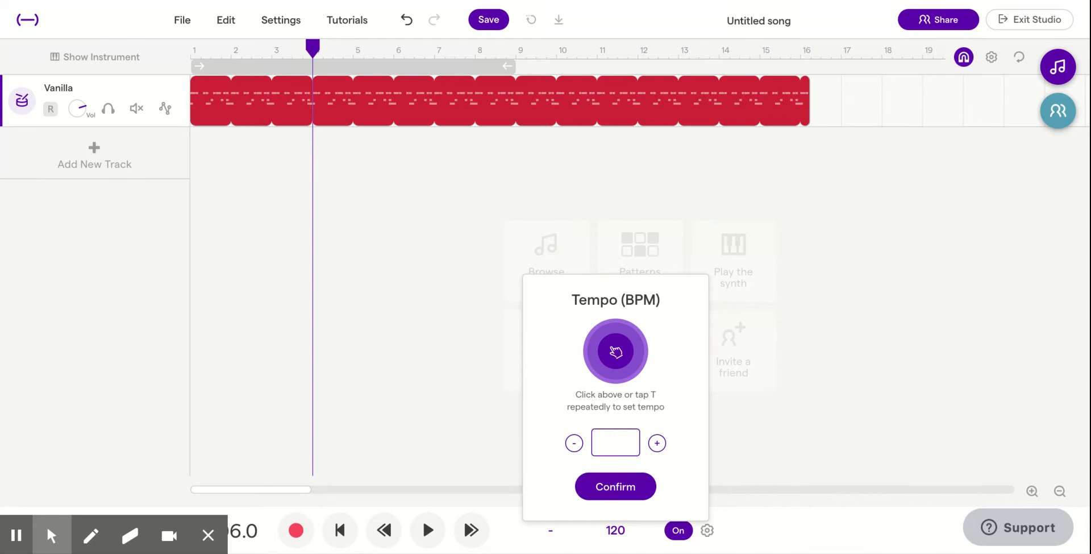
{"action": "type", "text": "90"}
{"action": "left_click", "coordinate": [630, 486]}
{"action": "left_click", "coordinate": [339, 529]}
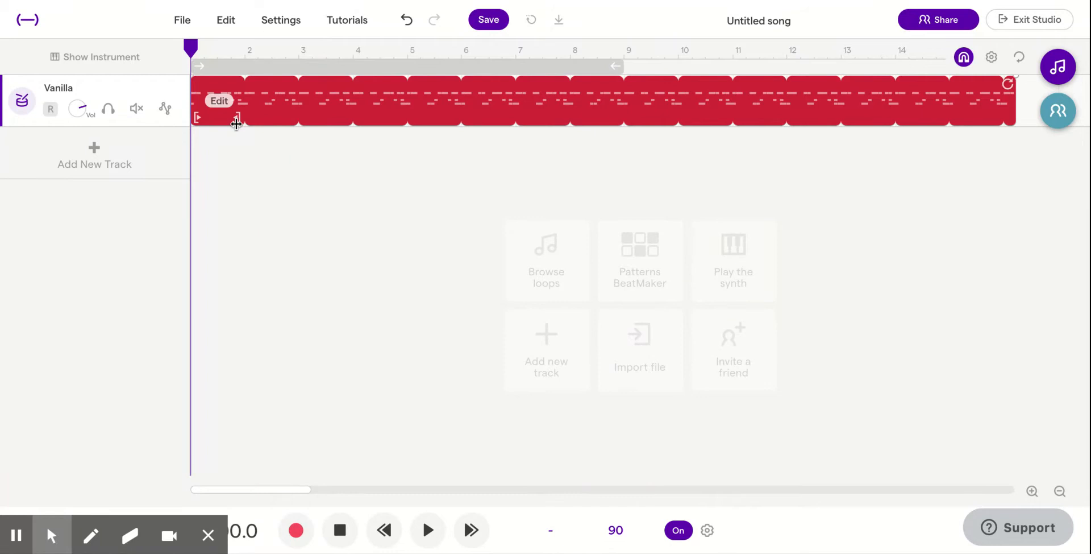
{"action": "key", "text": "space"}
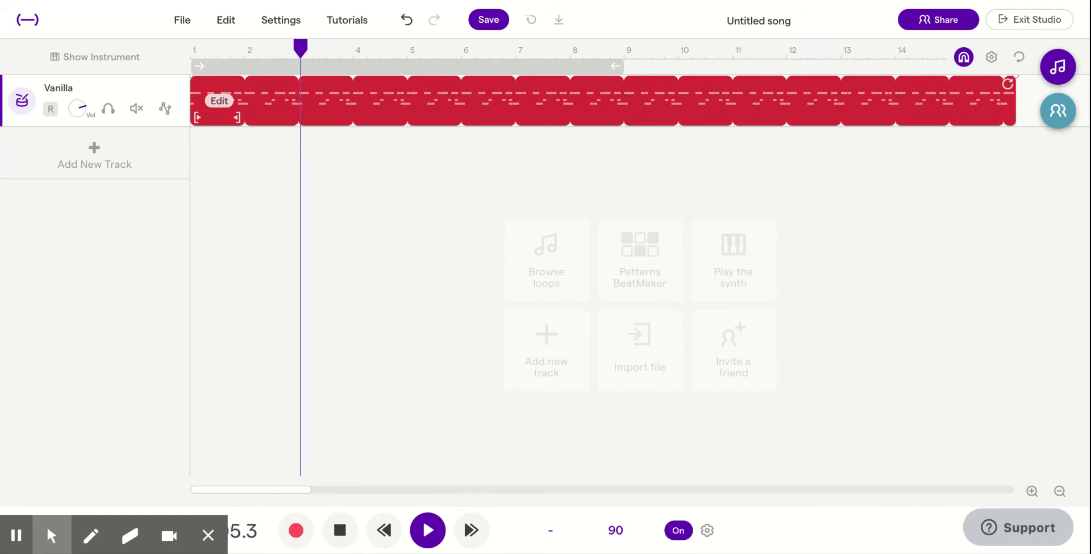
{"action": "key", "text": "space"}
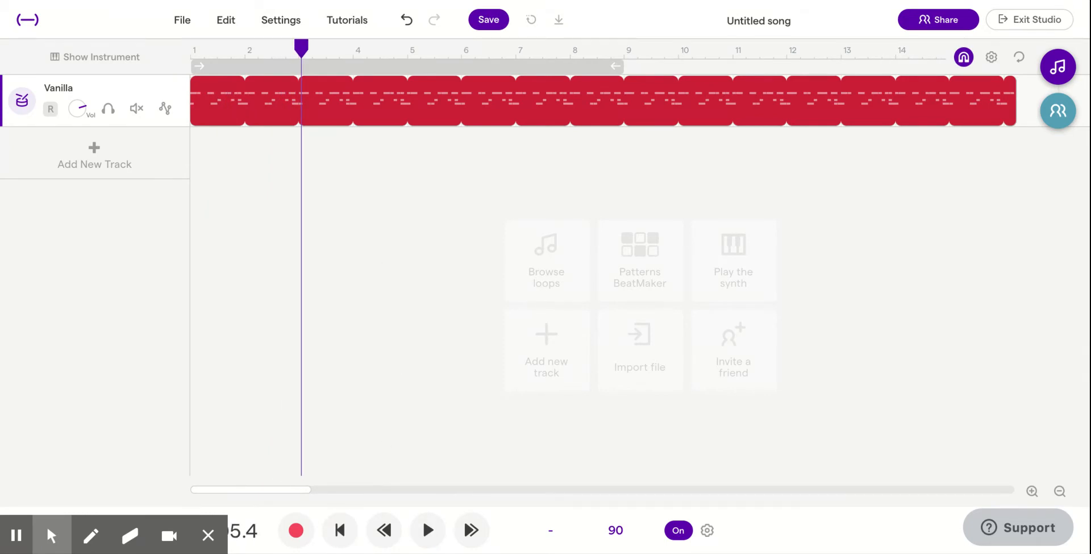
Step: Shorten the looped drum clip to a single bar and return the playhead to the start of the song
{"action": "mouse_move", "coordinate": [239, 86]}
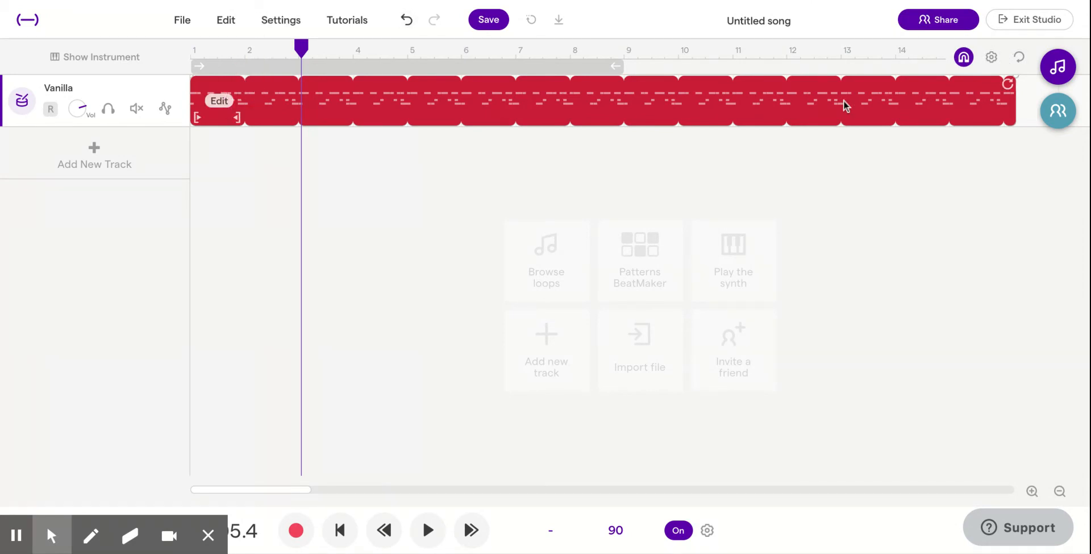
{"action": "left_click_drag", "start_coordinate": [1008, 83], "coordinate": [233, 94]}
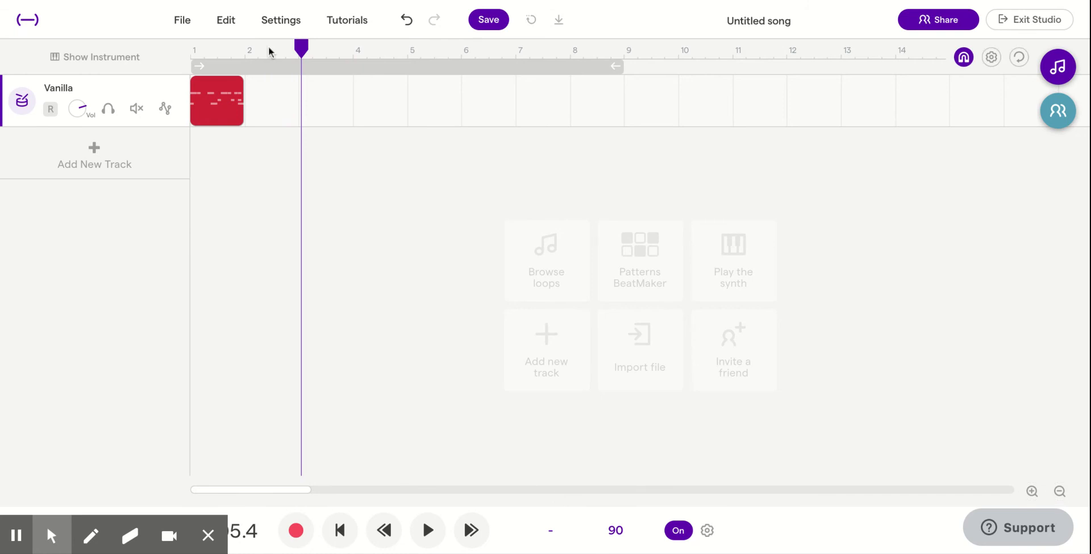
{"action": "left_click", "coordinate": [193, 54]}
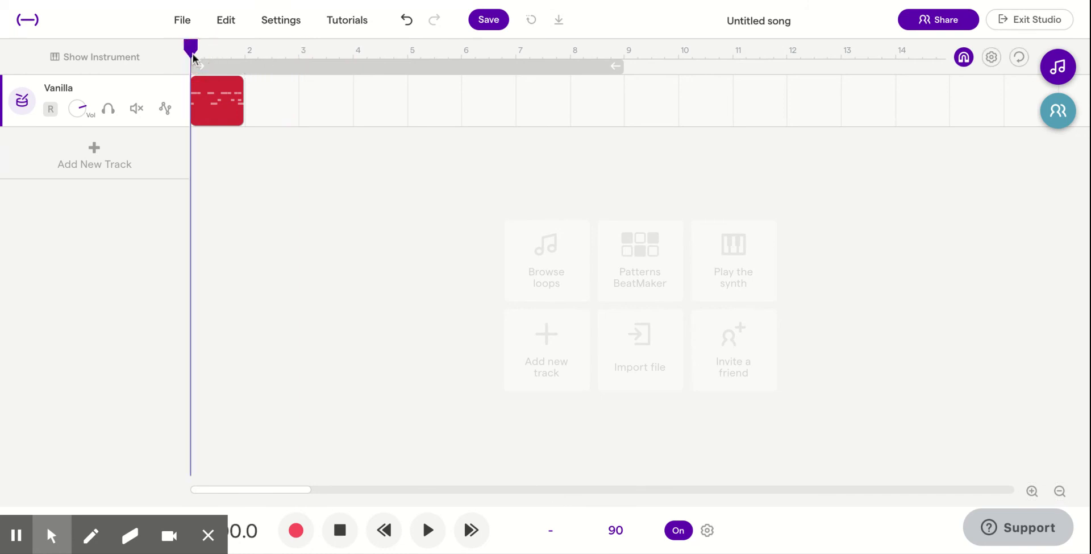